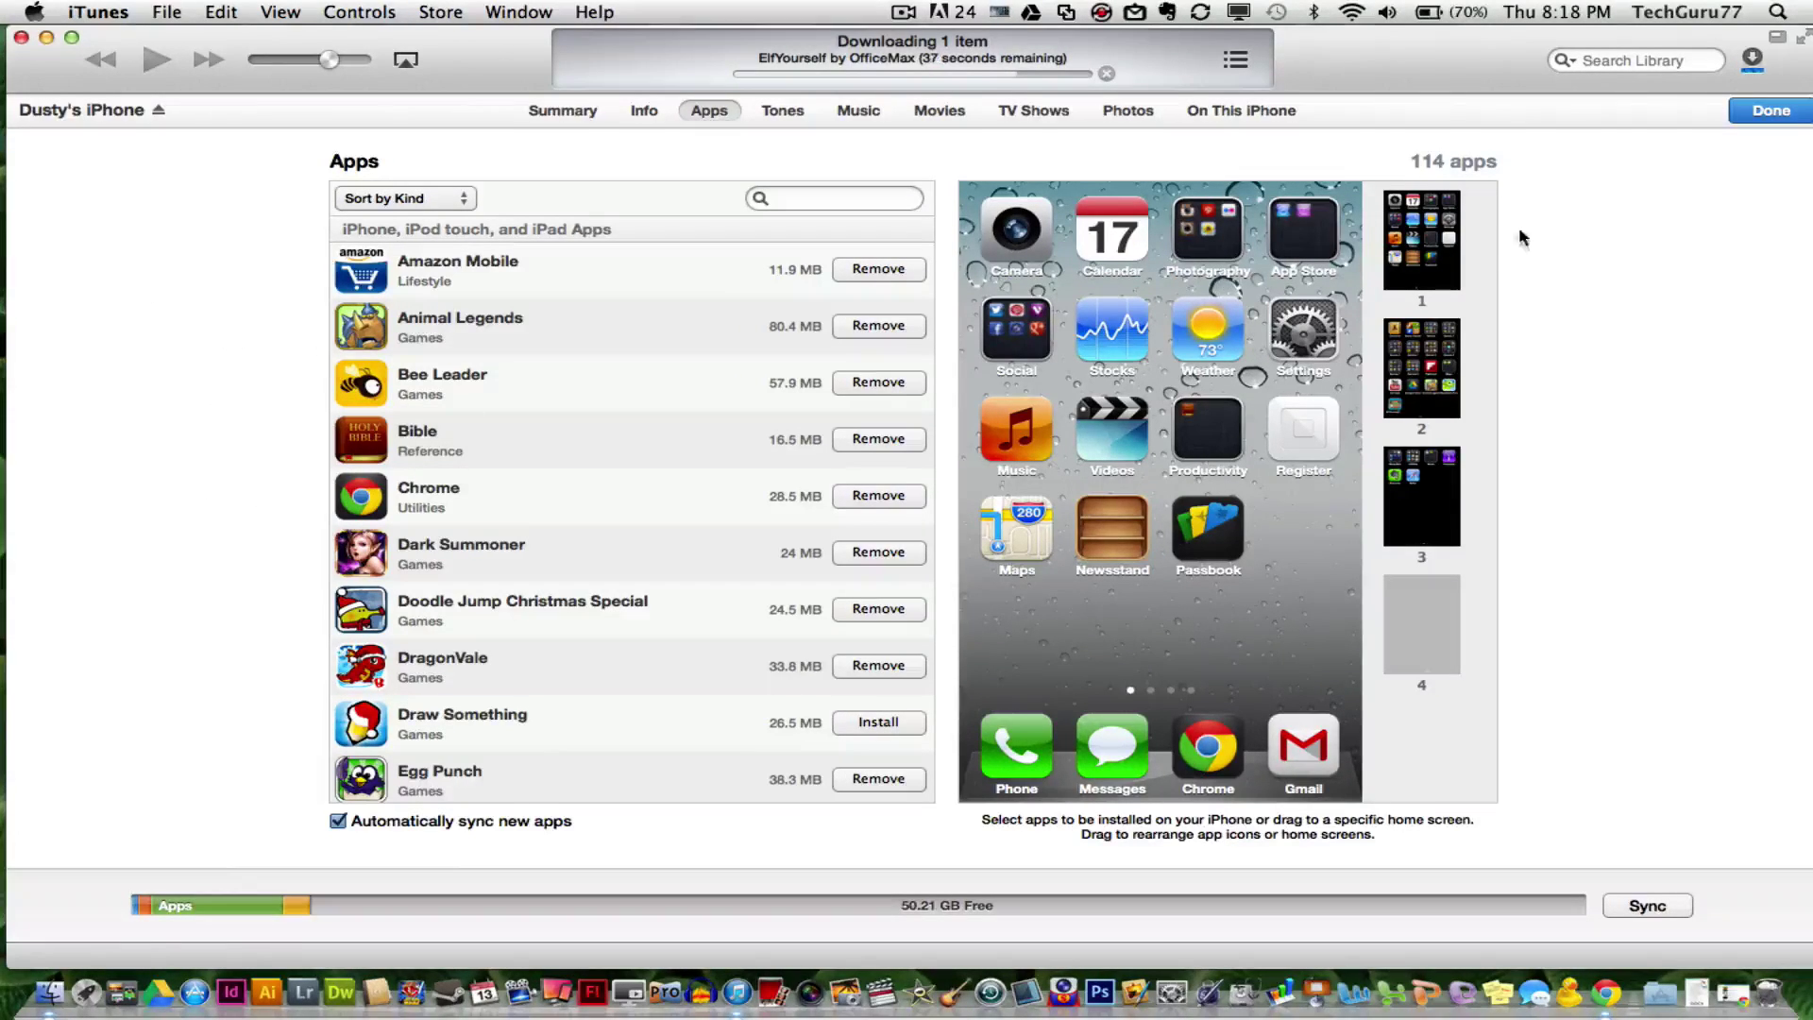
left_click(1758, 121)
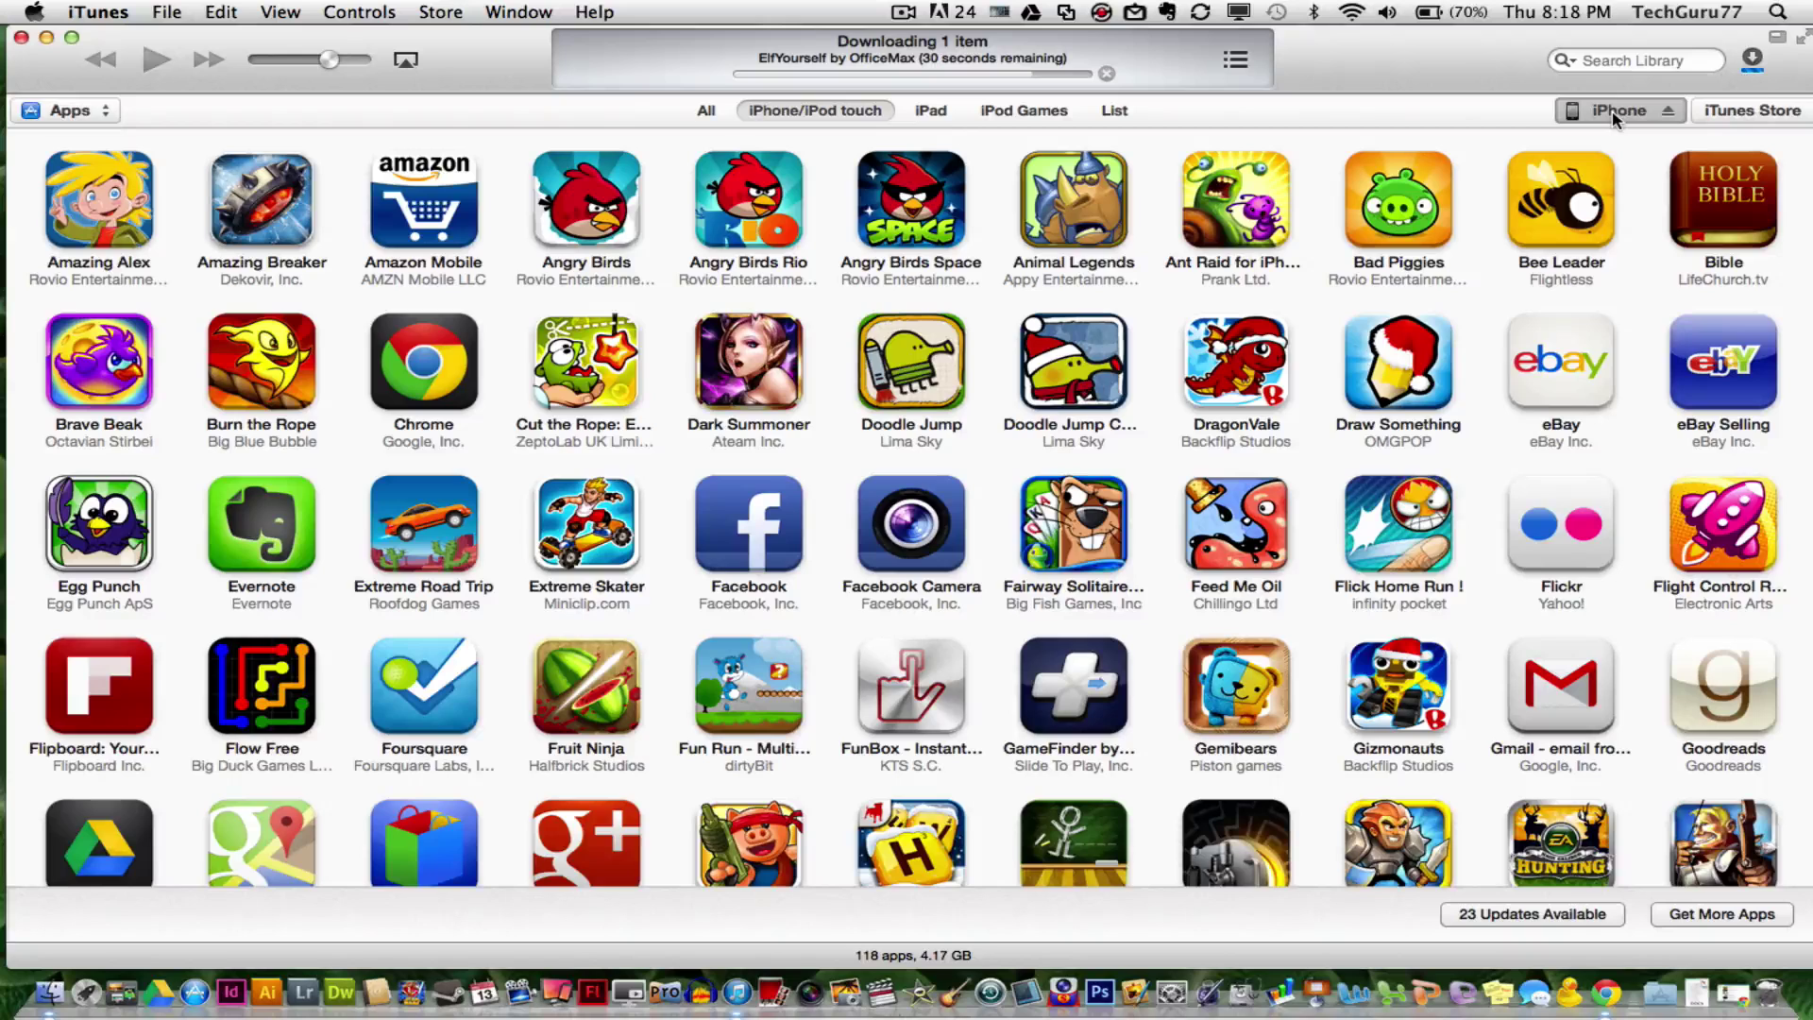
left_click(1616, 112)
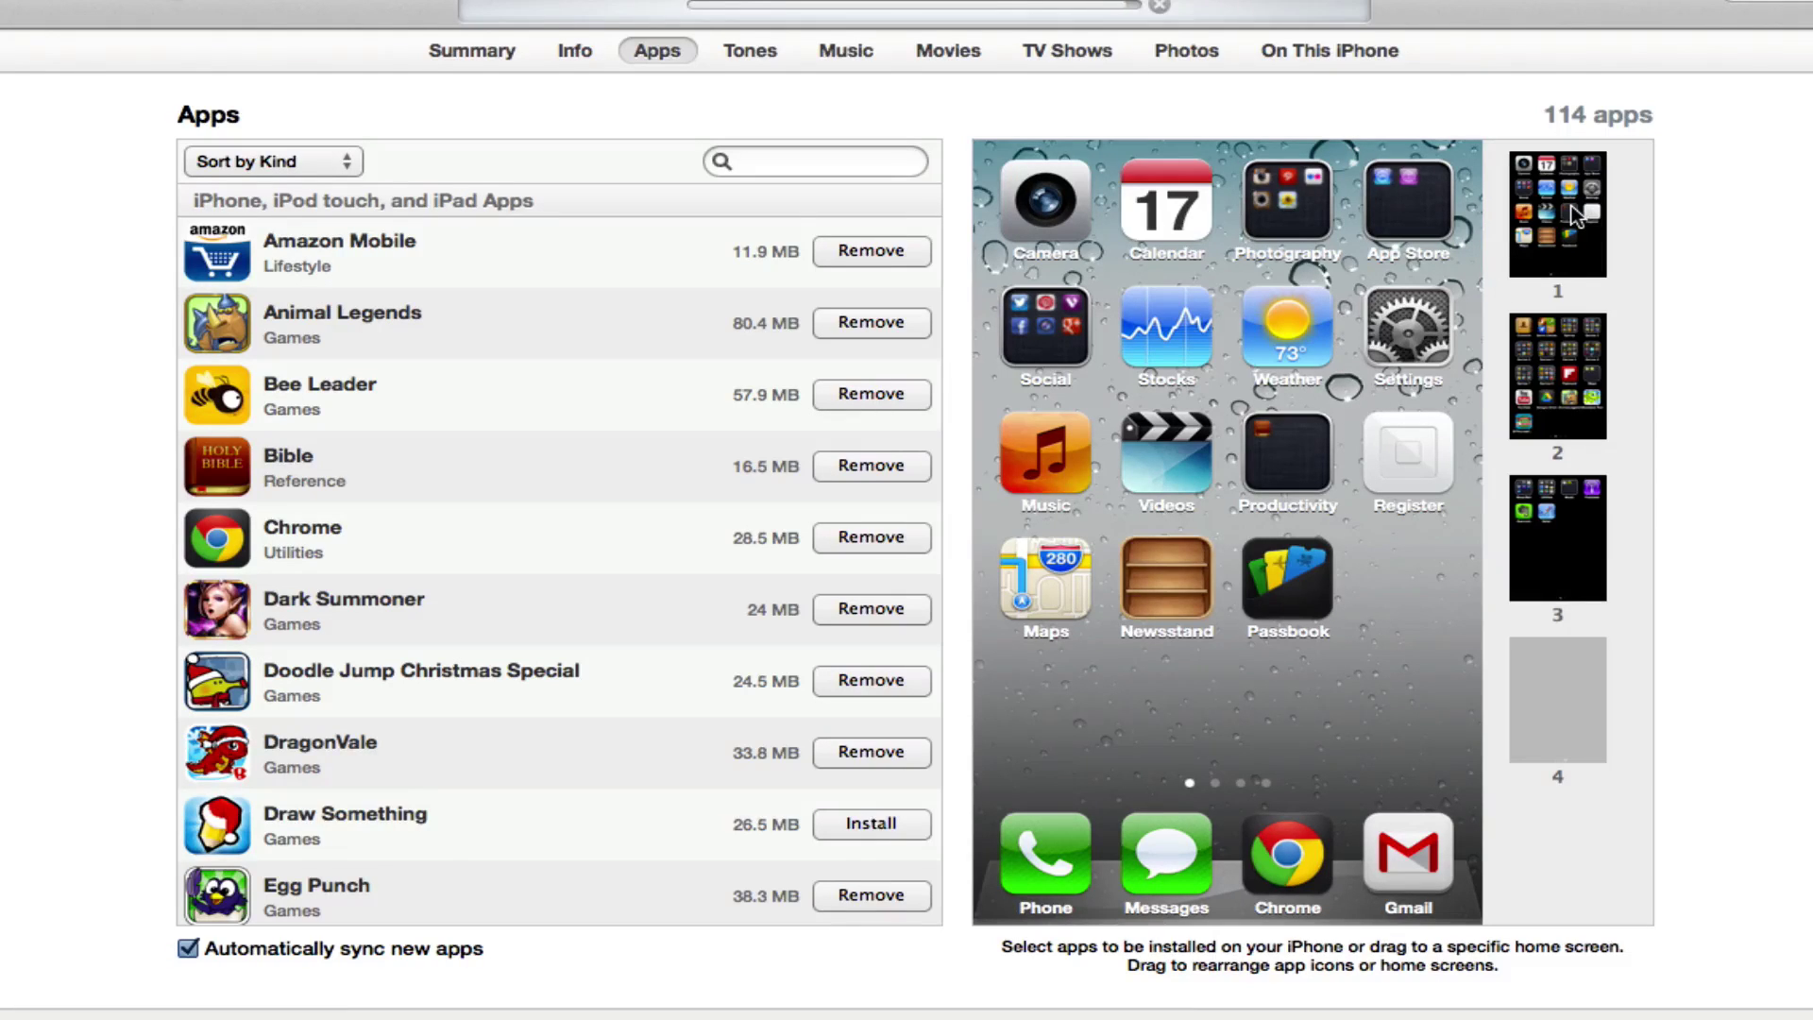
left_click(1555, 401)
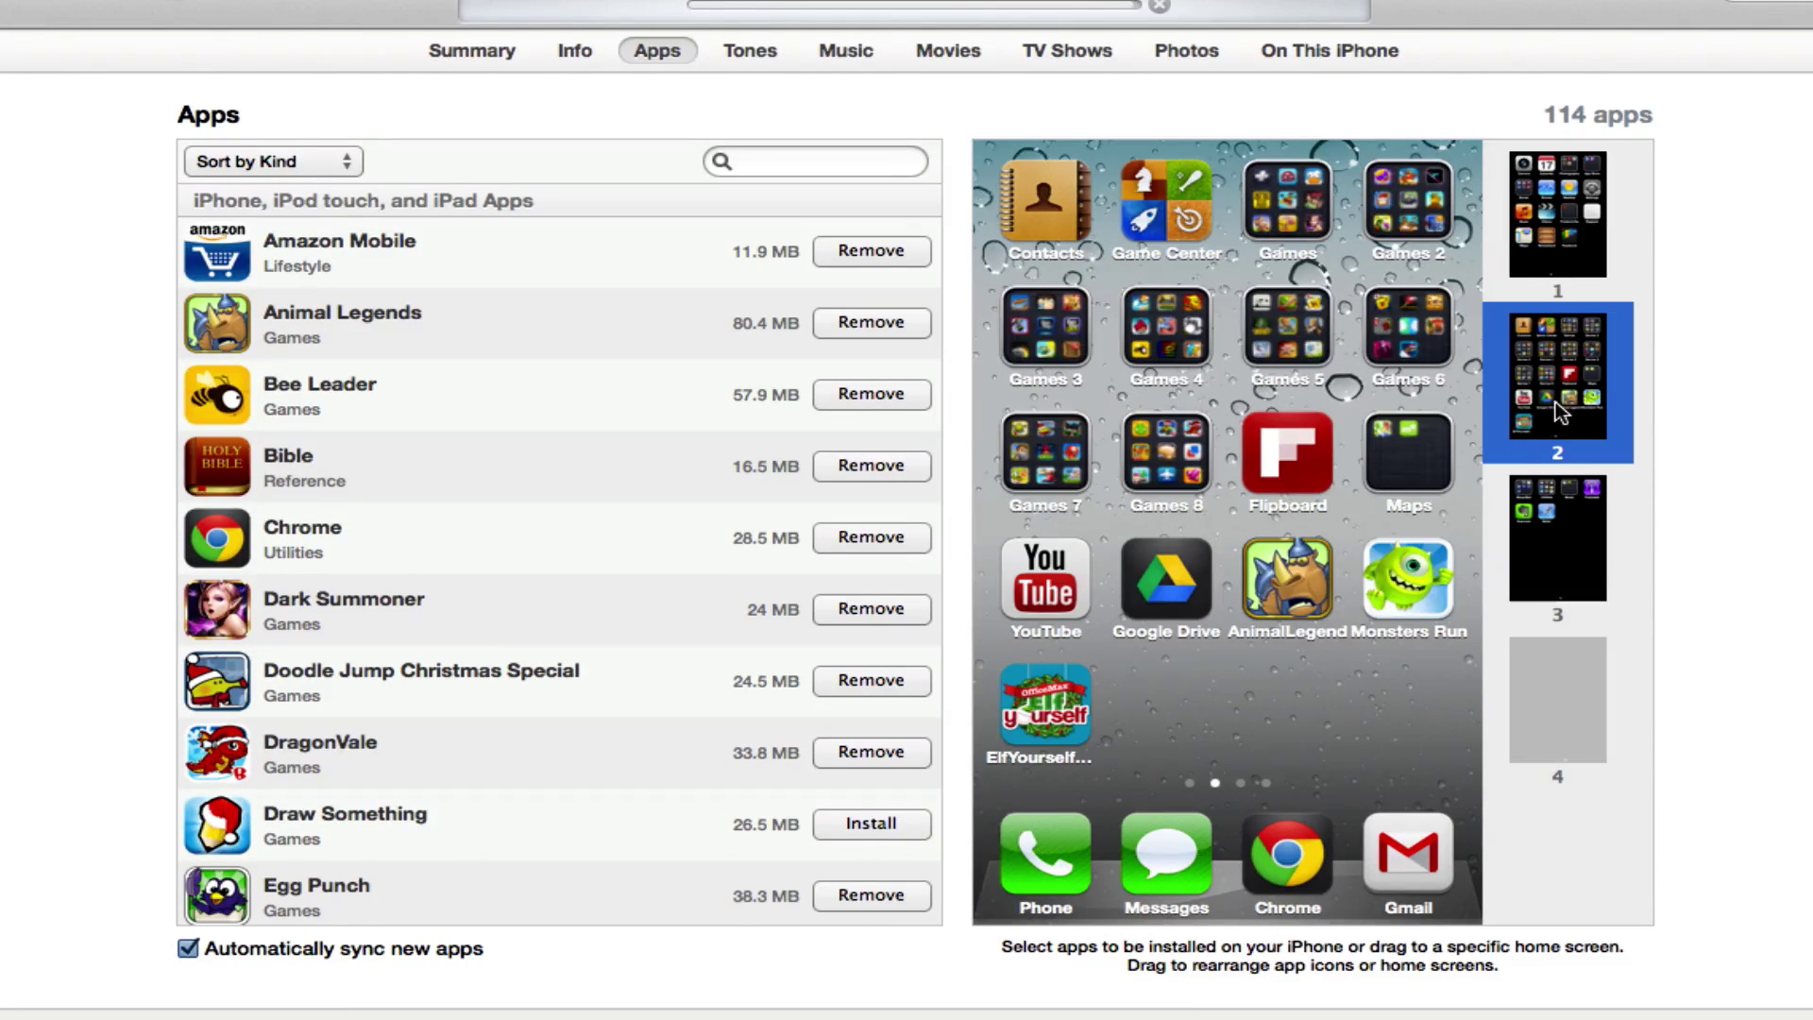
left_click(1558, 537)
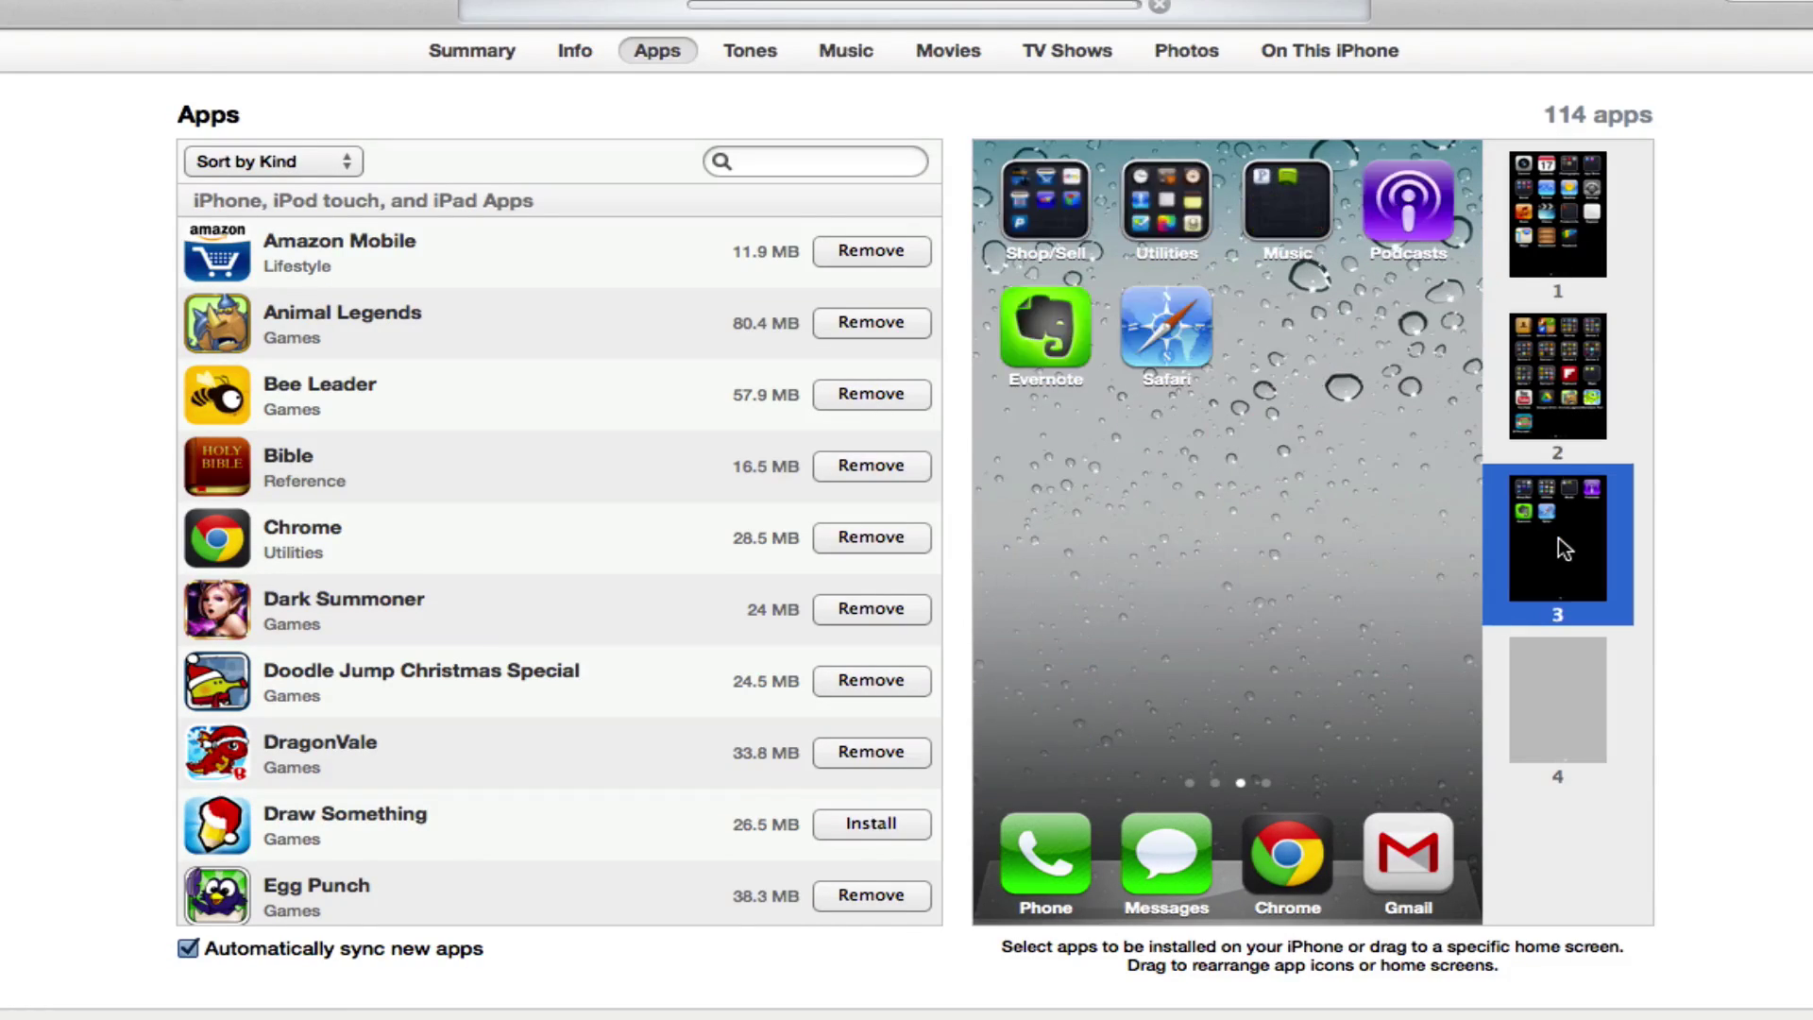
left_click(1555, 257)
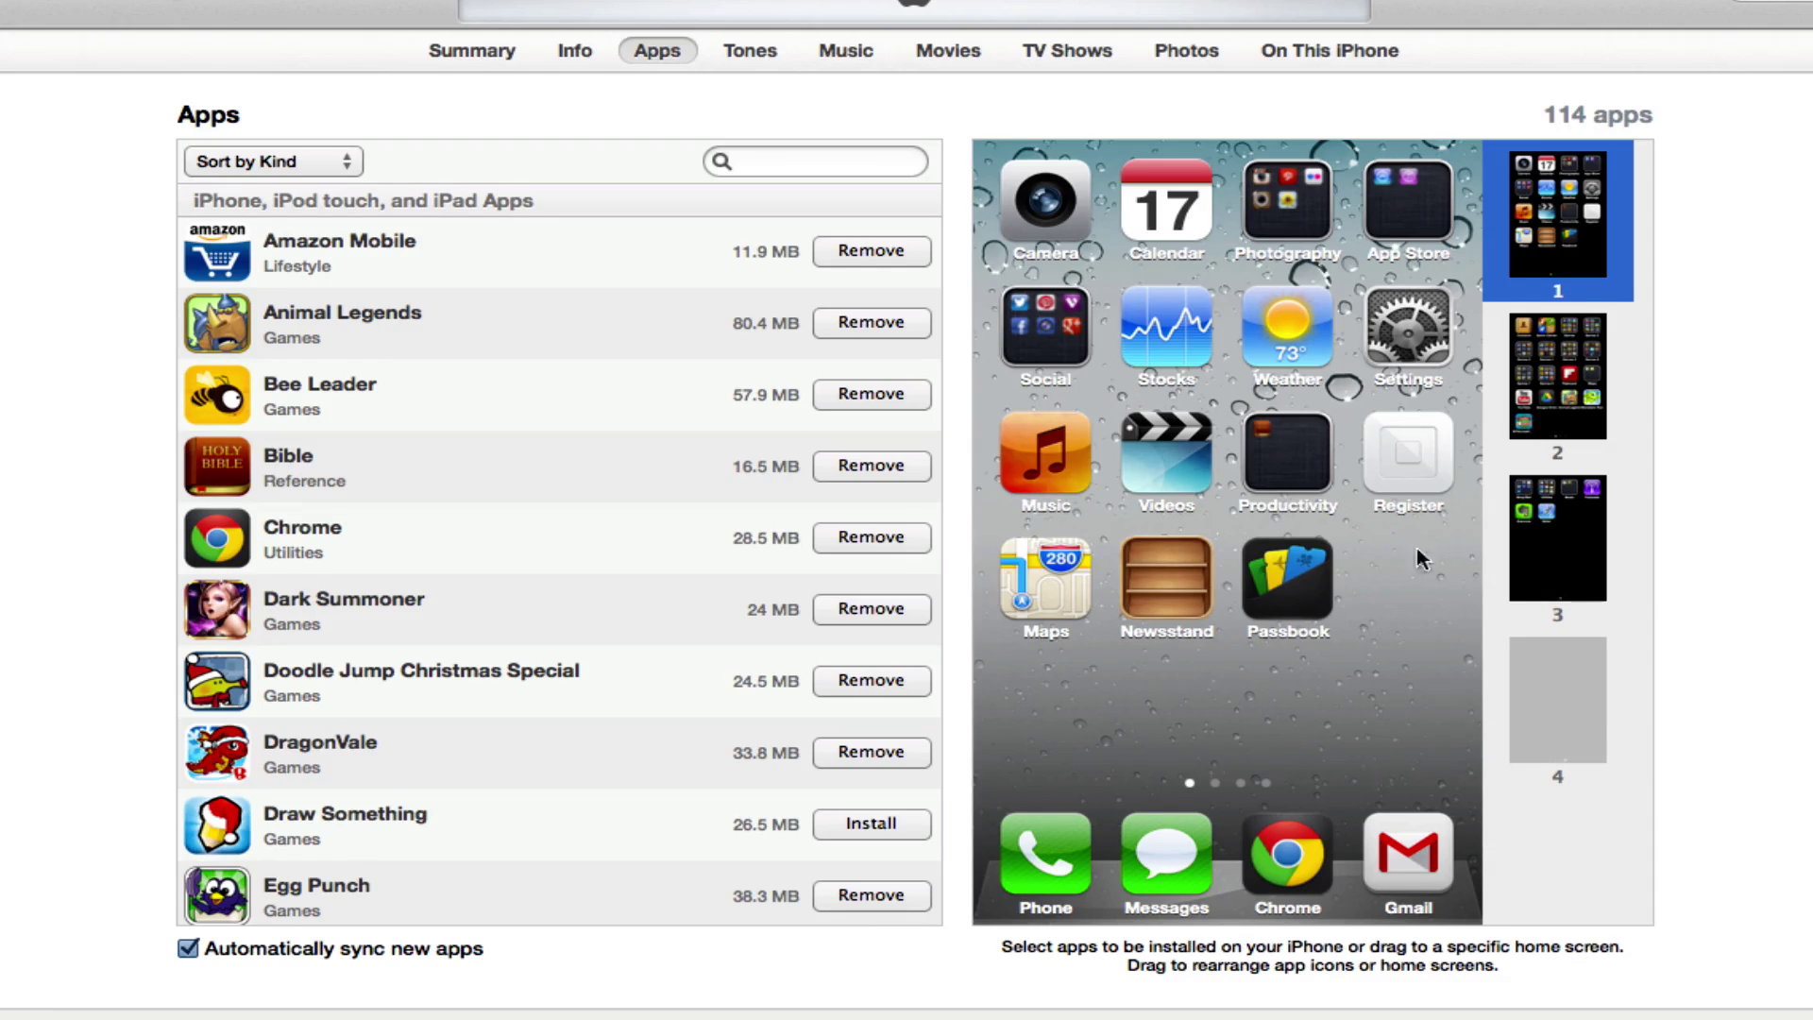
left_click(1140, 443)
mouse_move(1202, 401)
left_mouse_down()
mouse_move(1172, 449)
mouse_move(1446, 605)
mouse_move(1191, 492)
mouse_move(1119, 434)
left_mouse_up()
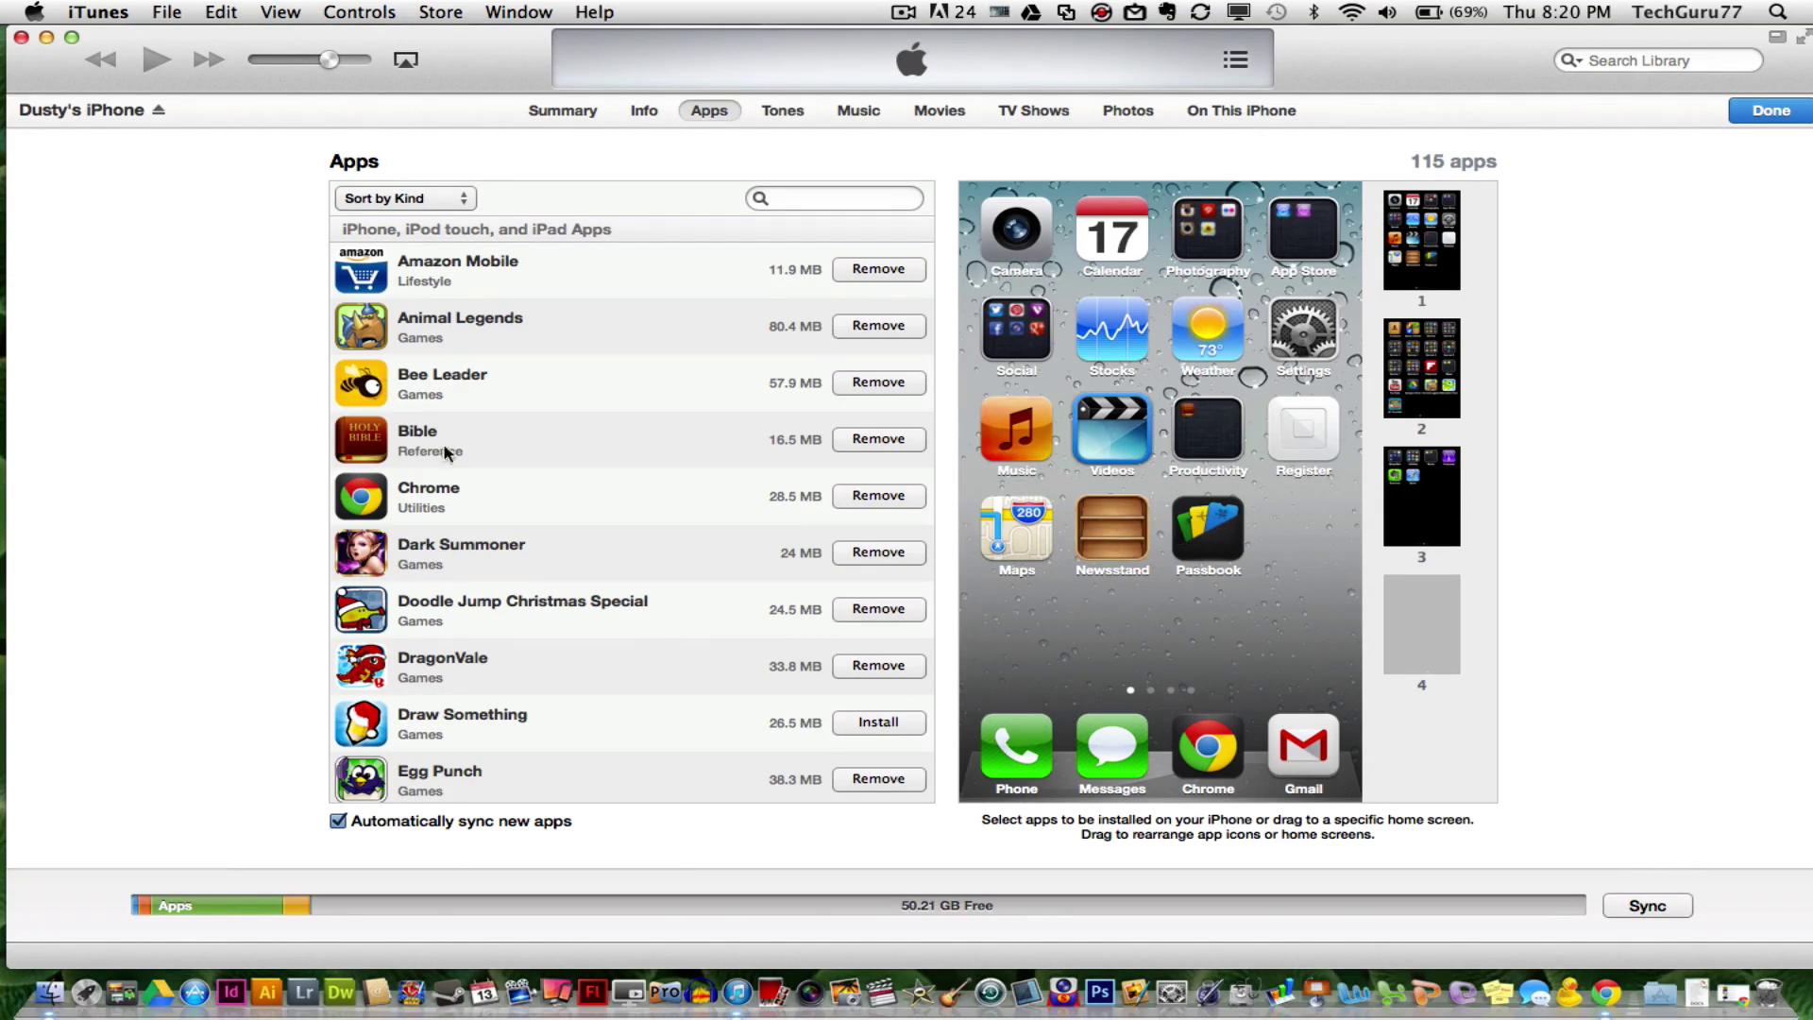
scroll(519, 425, "down", 5)
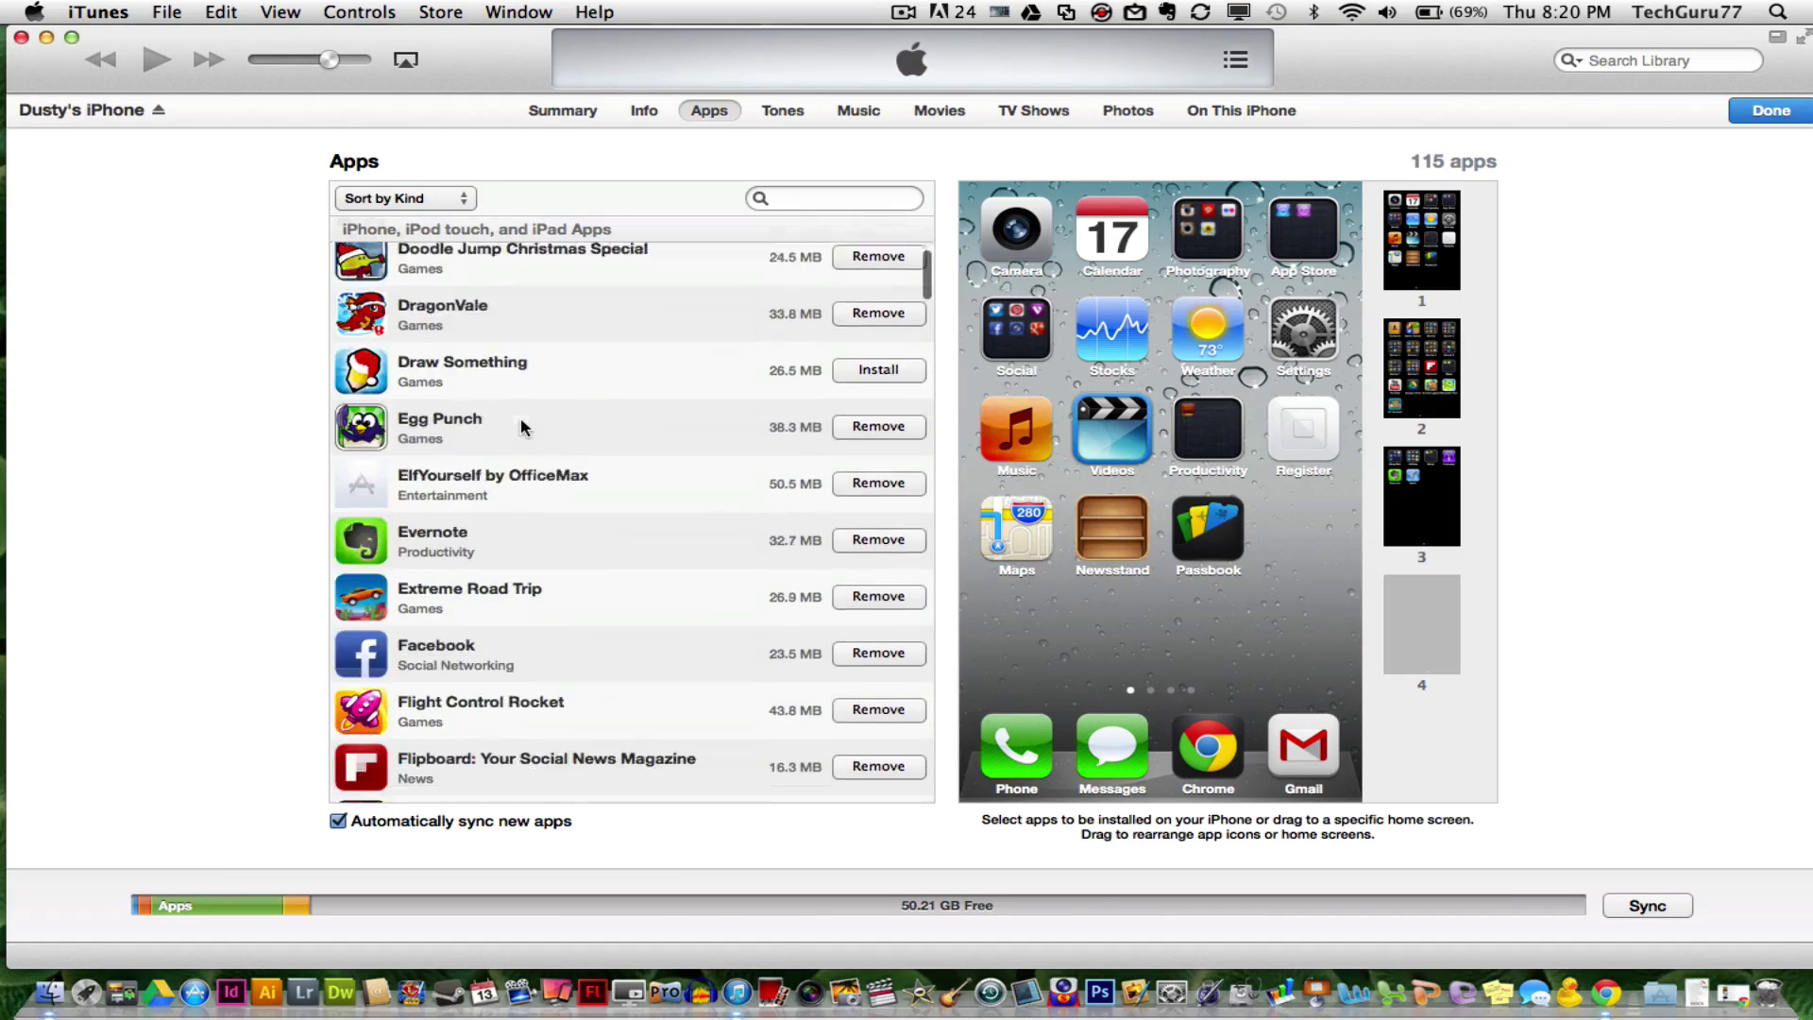
scroll(520, 407, "up", 5)
scroll(467, 209, "down", 1)
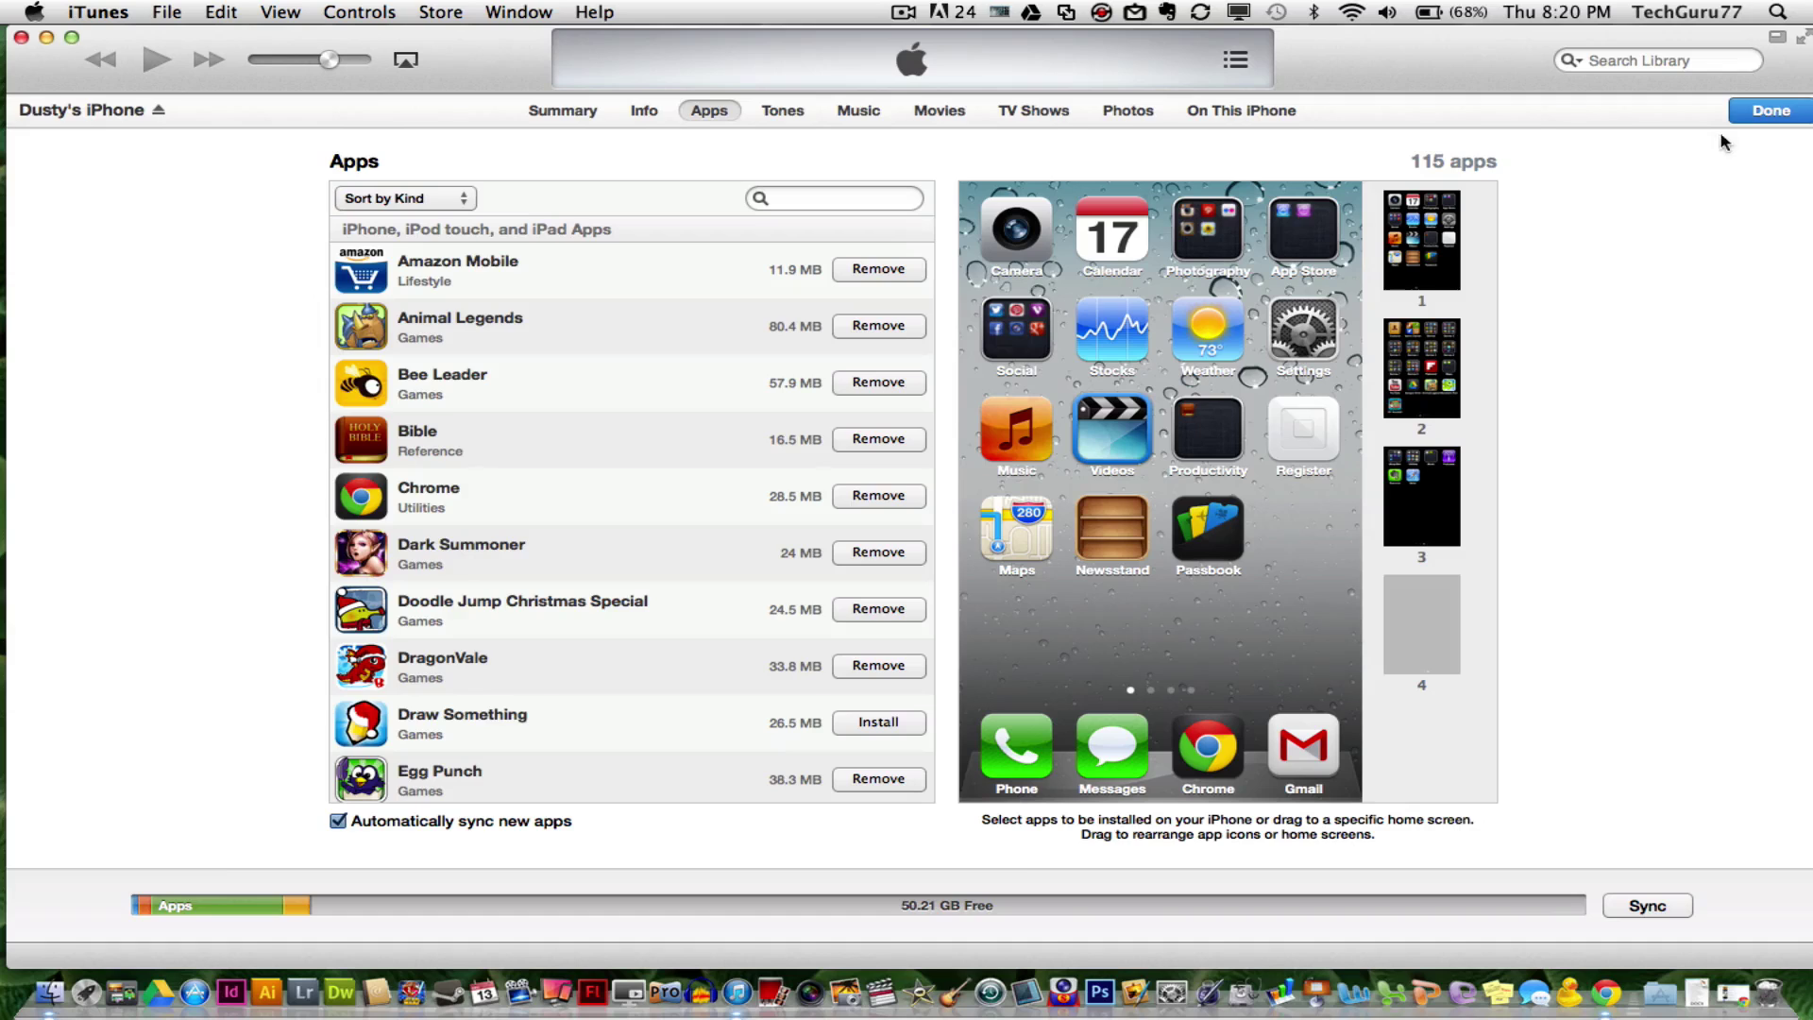
Leave the iPhone sync settings and switch the library view to Apps
left_click(1759, 115)
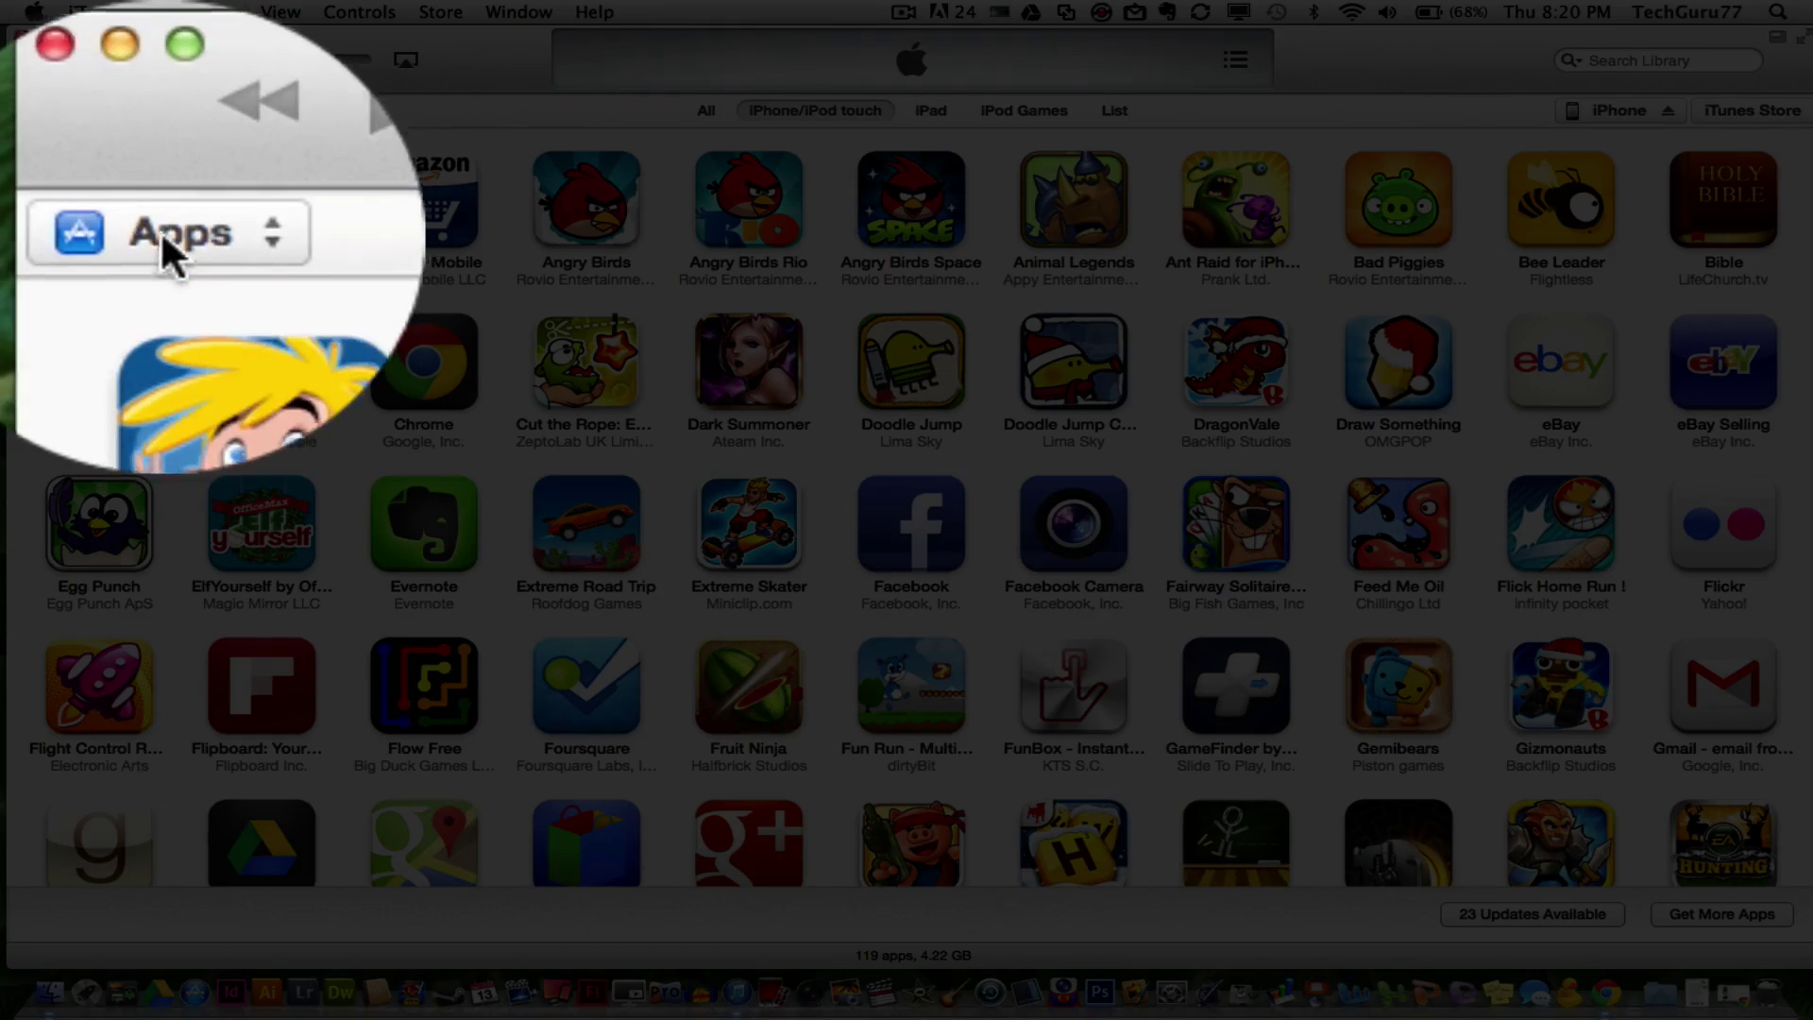
left_click(66, 111)
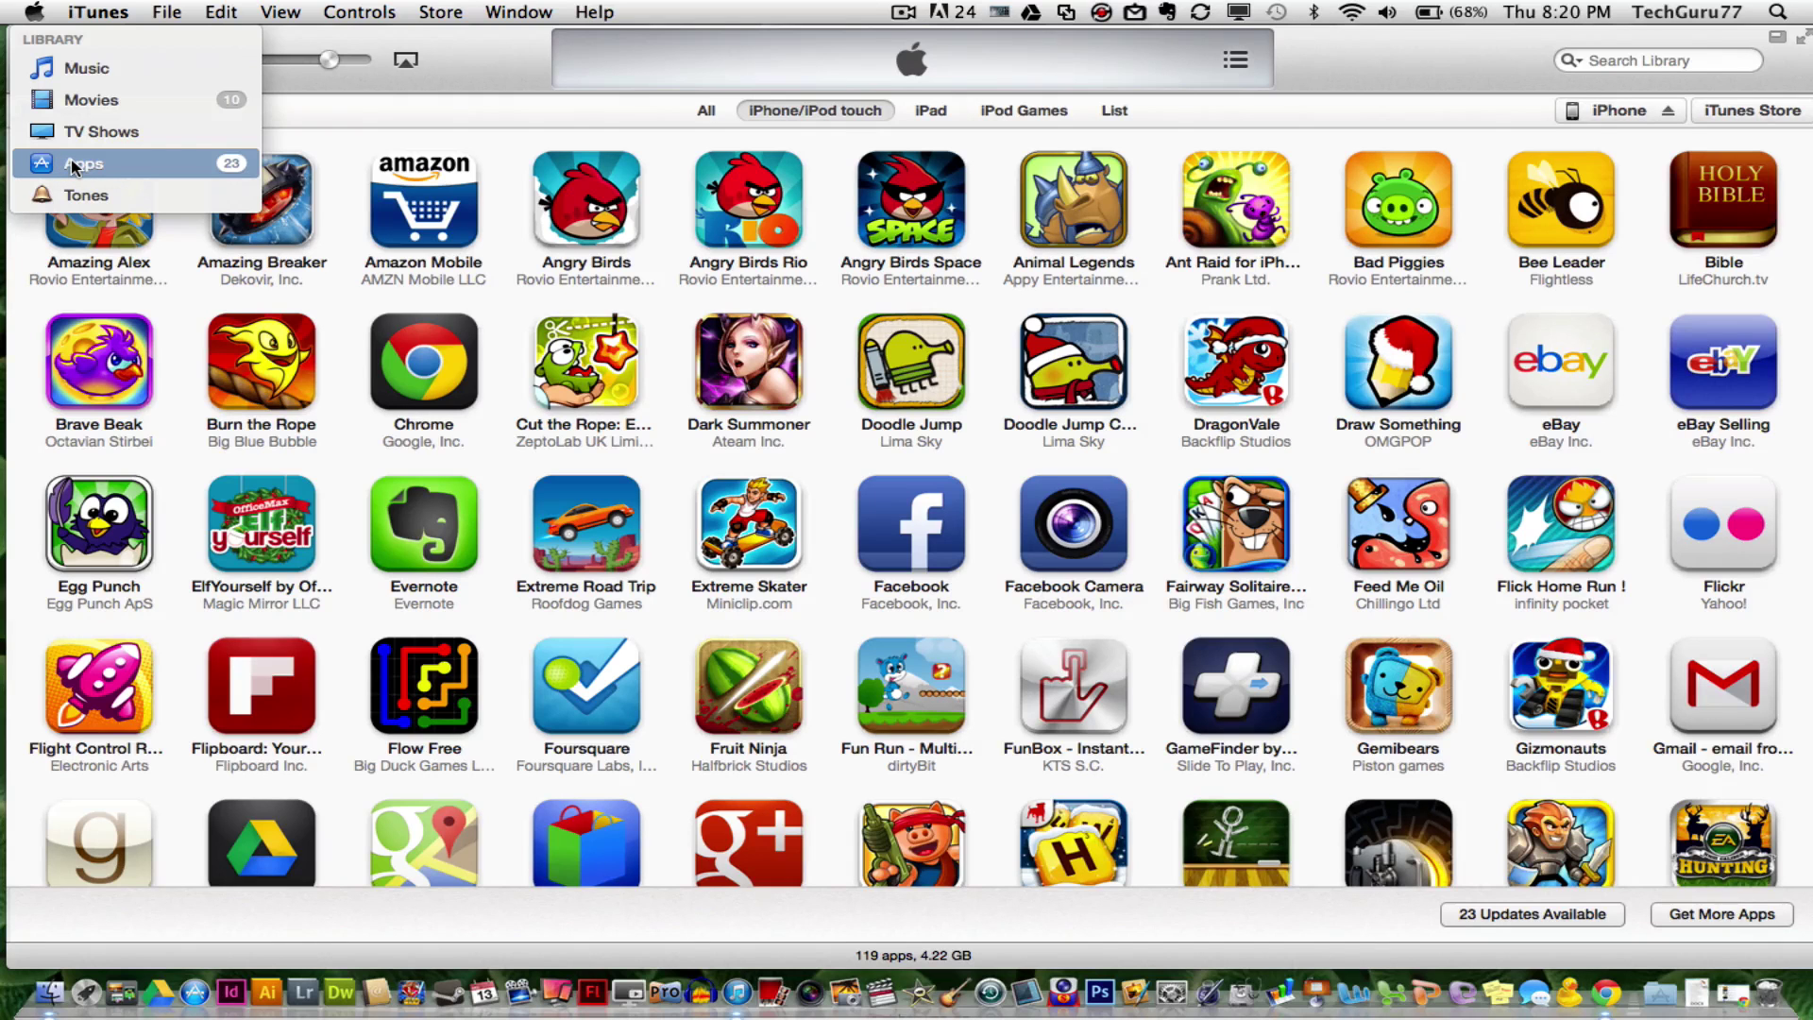
left_click(75, 167)
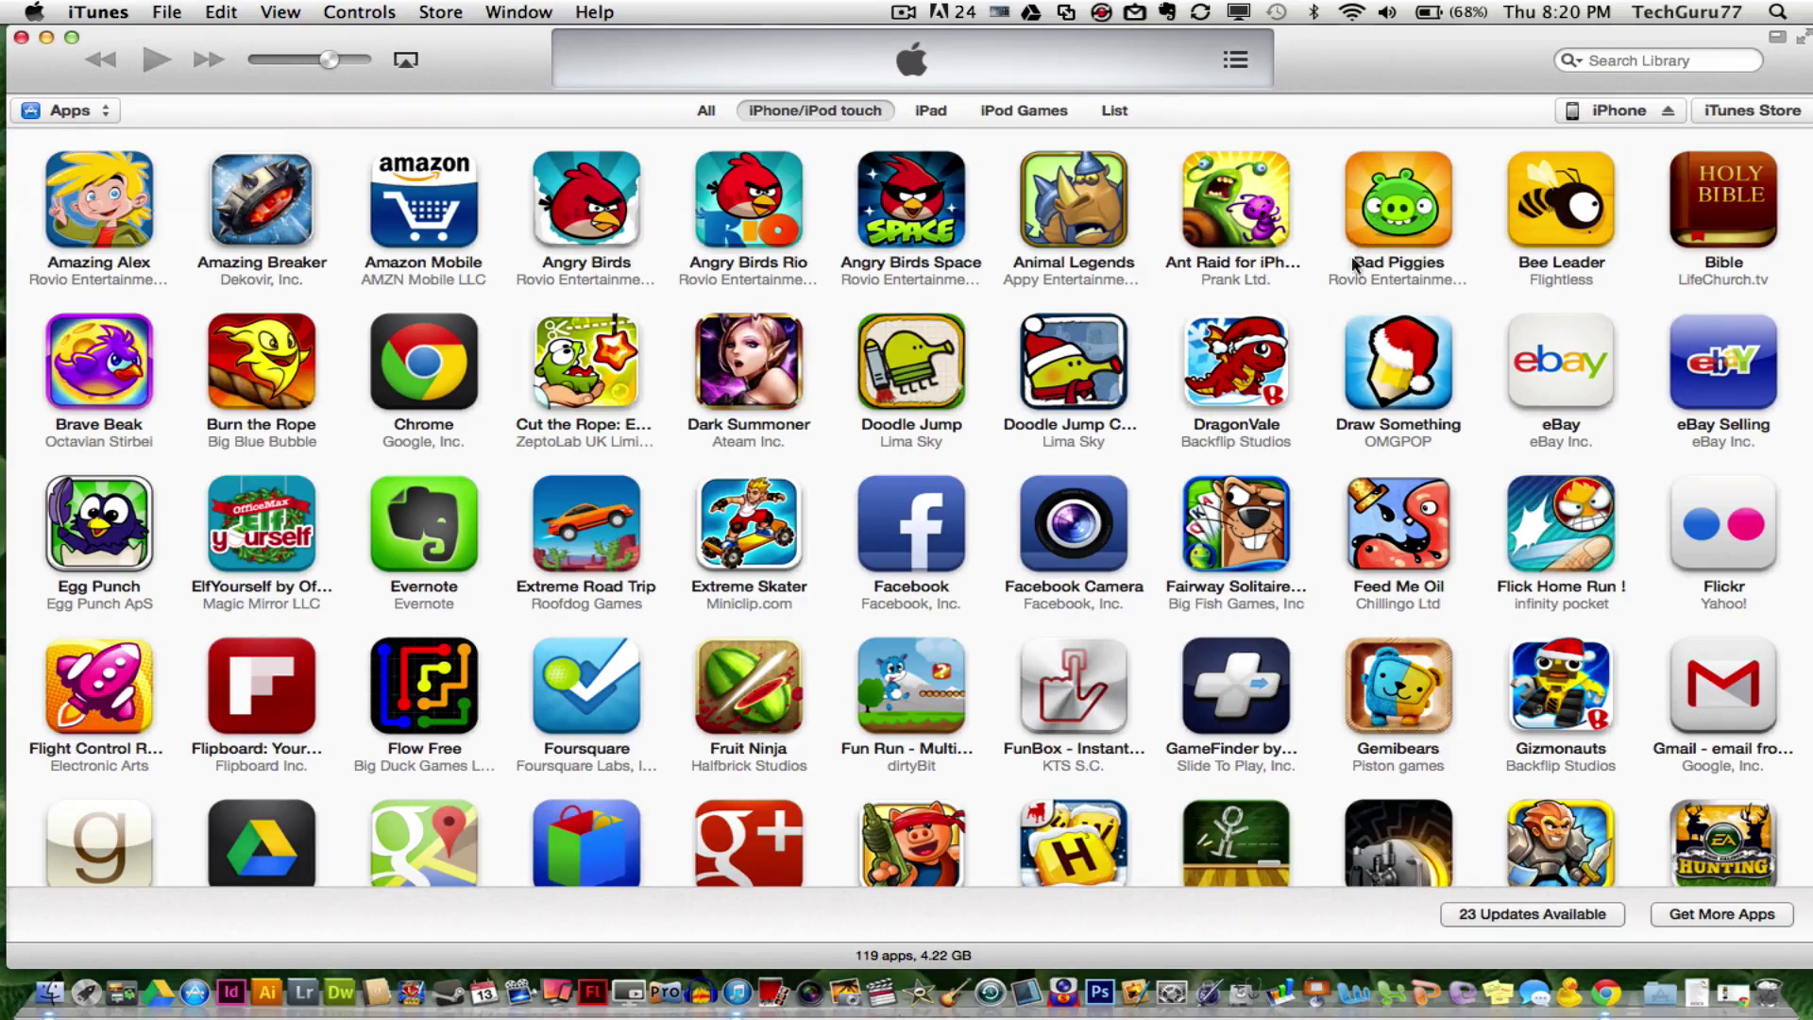
Drag the Bad Piggies app from the Apps grid onto the iPhone to sync it
mouse_move(1389, 210)
left_mouse_down()
mouse_move(1469, 244)
mouse_move(1536, 242)
mouse_move(1546, 168)
mouse_move(1514, 270)
mouse_move(1502, 254)
mouse_move(1549, 257)
mouse_move(1570, 234)
mouse_move(1523, 259)
mouse_move(1521, 179)
left_mouse_up()
left_click_drag(1519, 168, 1520, 167)
mouse_move(1101, 438)
left_mouse_down()
mouse_move(1505, 268)
mouse_move(1494, 361)
left_mouse_up()
Open the iPhone's Apps tab showing its app list and home screens
left_click(1628, 117)
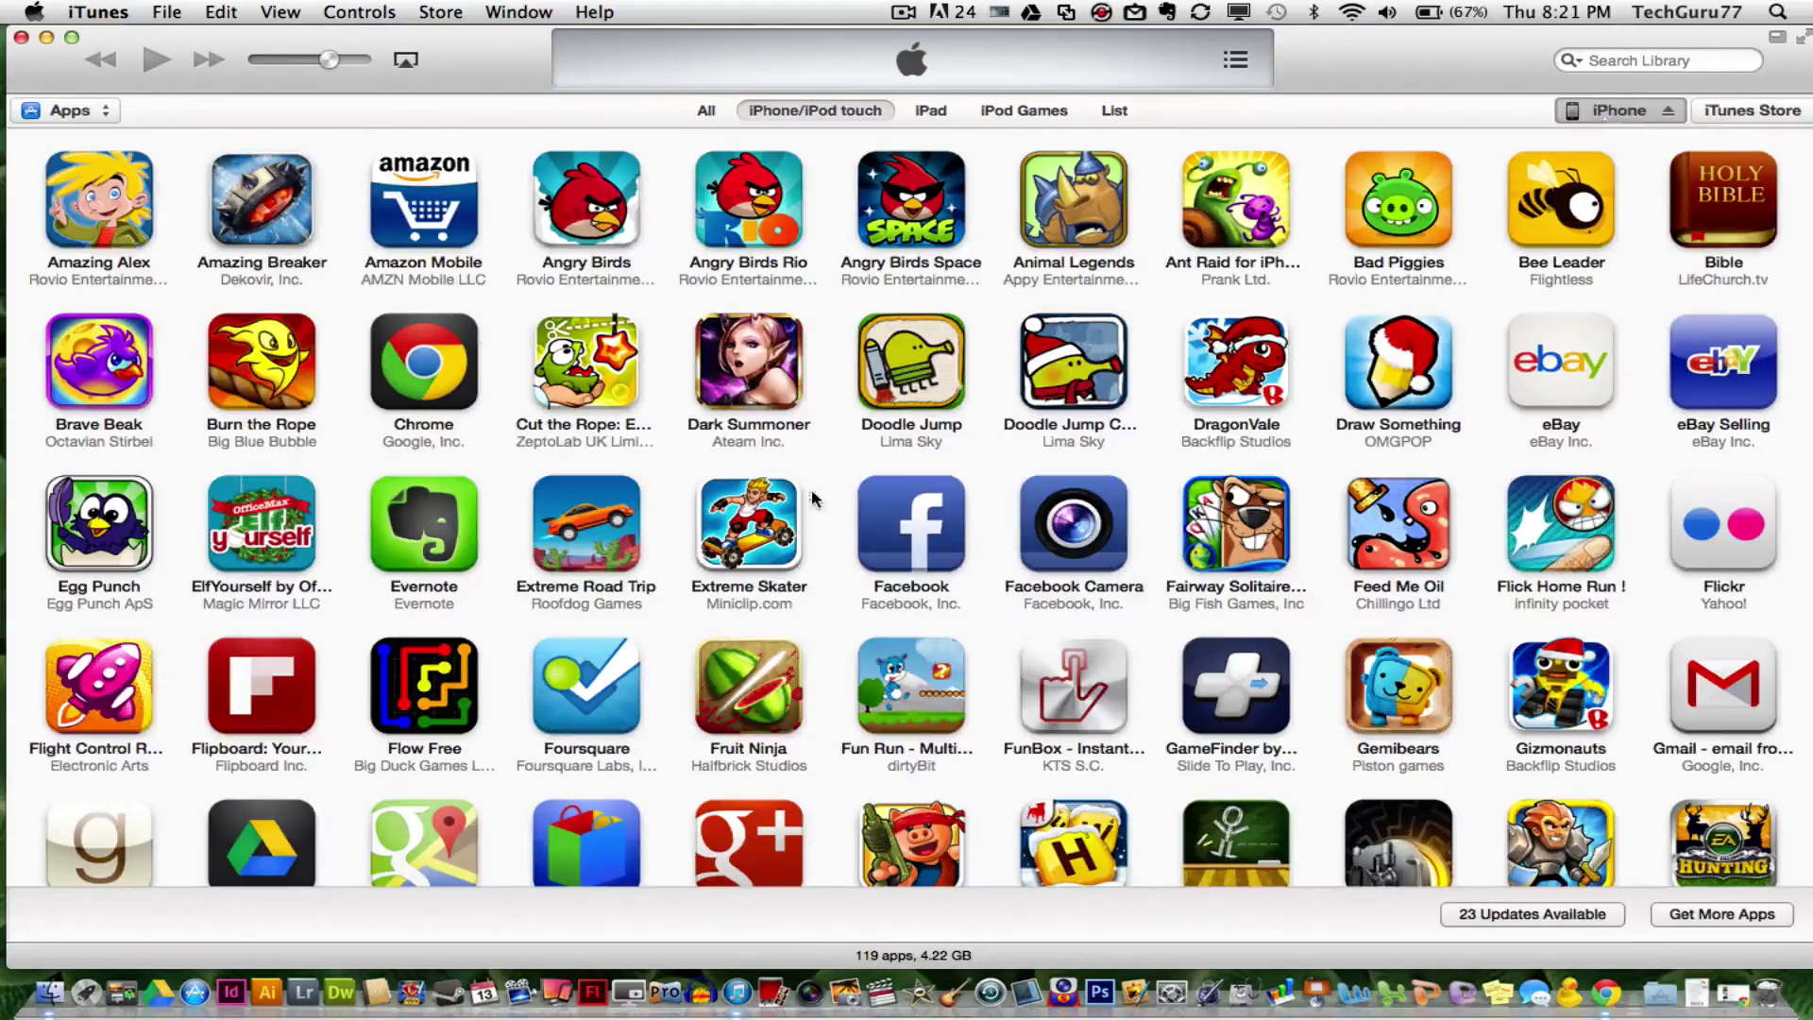